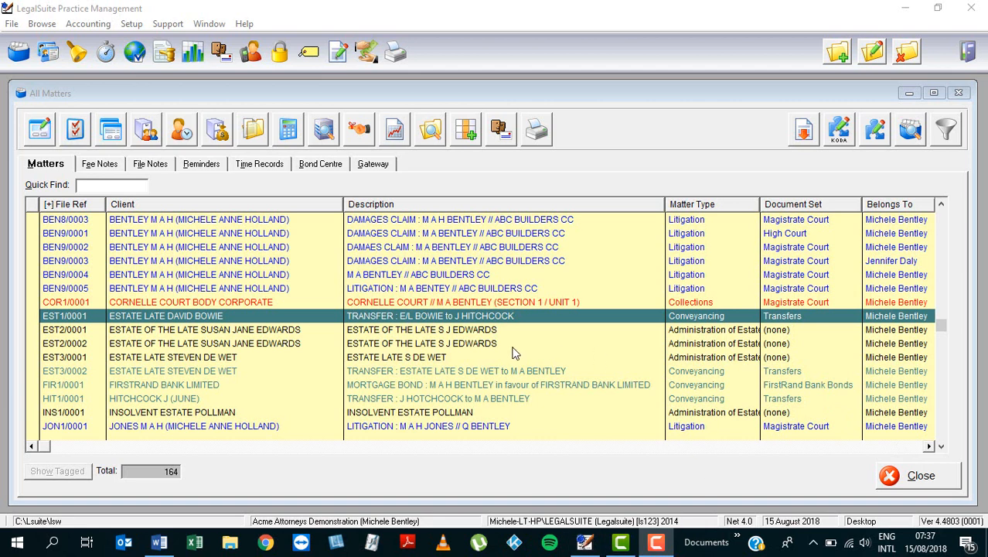
- Open the Address Book and show the record actions available for the ABSA BANK LIMITED entry
left_click(52, 57)
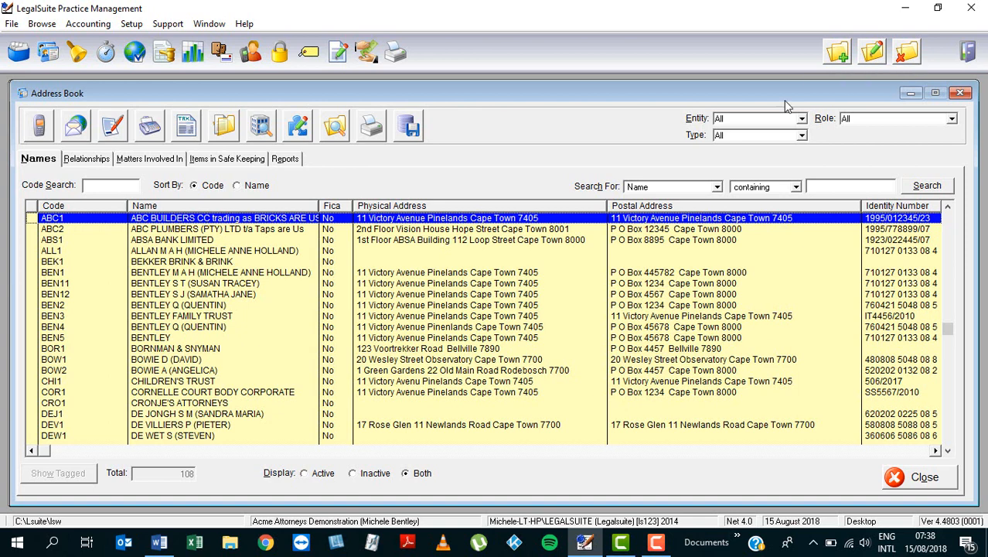
right_click(536, 241)
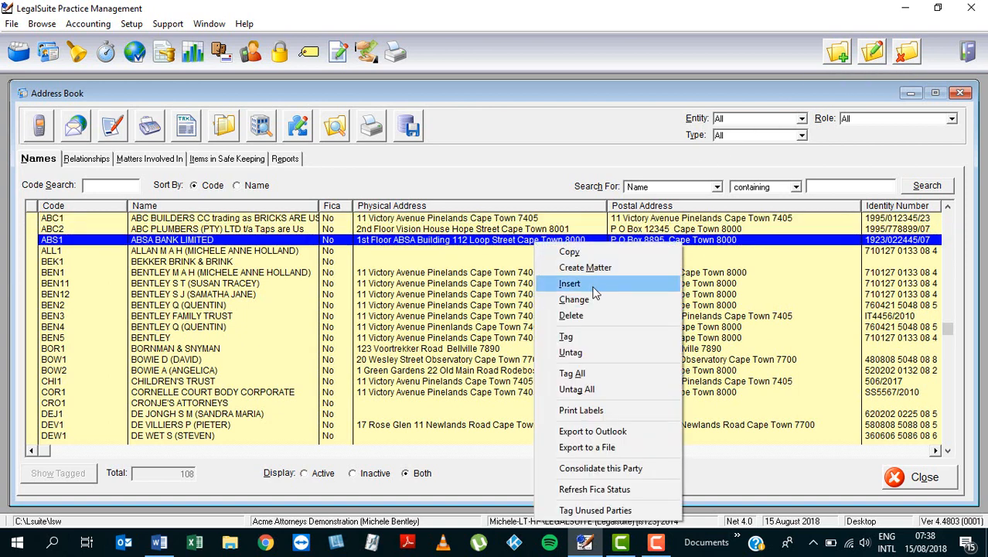
left_click(842, 59)
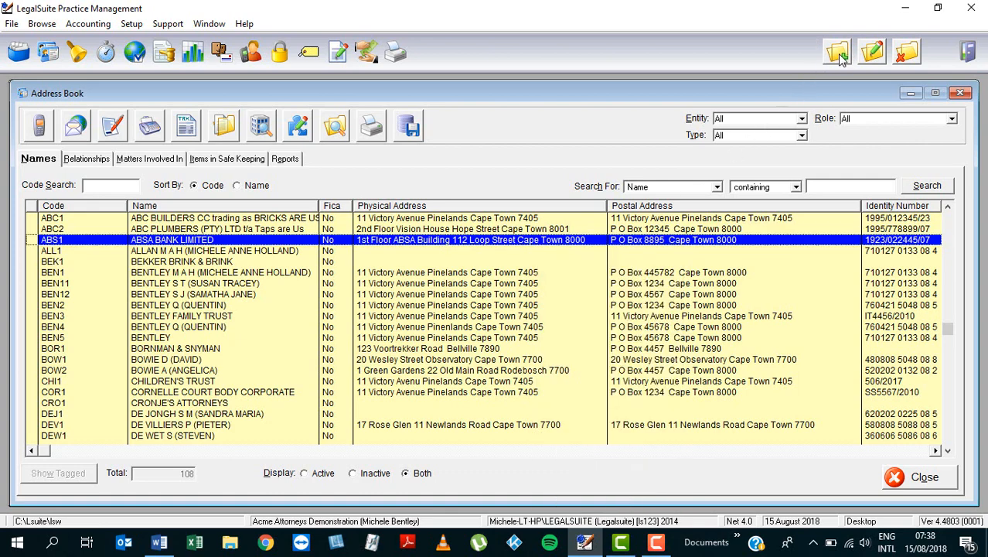
- Start a new Female party entry, enter the client's surname, and use the first matching existing entry instead
left_click(841, 60)
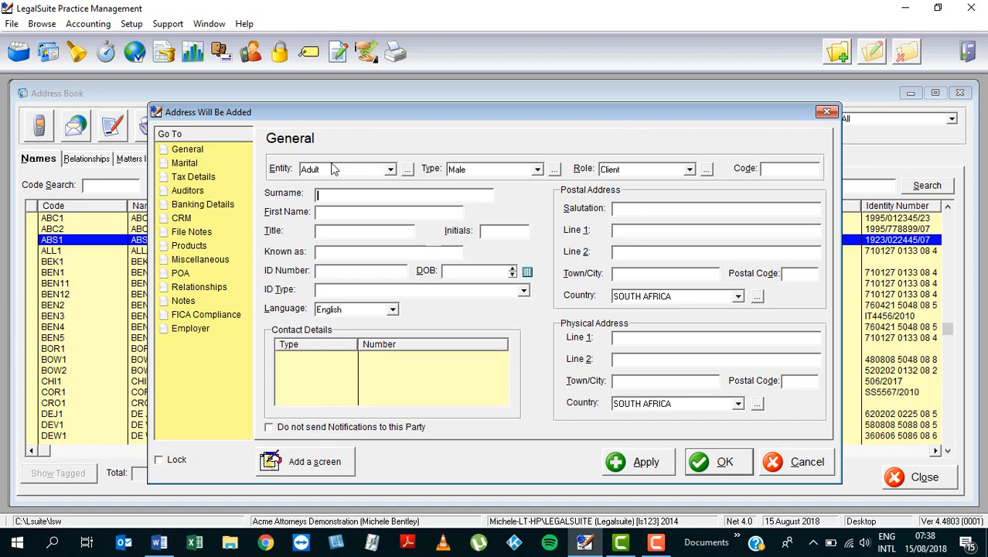
left_click(537, 171)
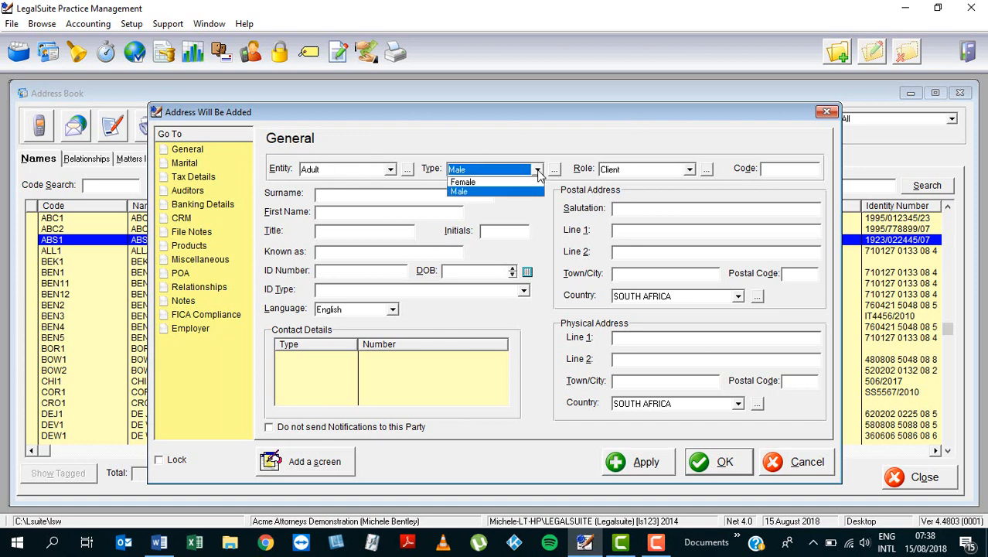
left_click(477, 186)
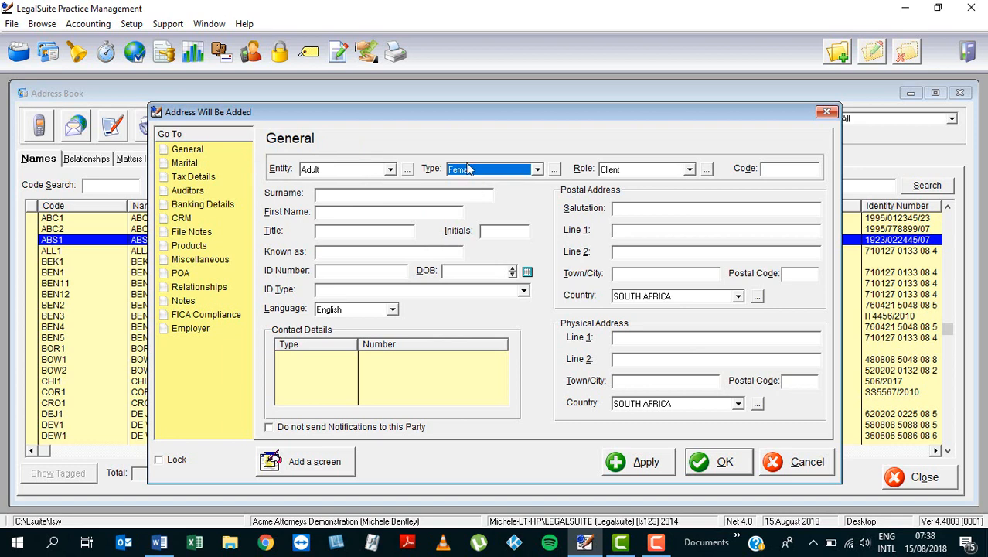
left_click(341, 197)
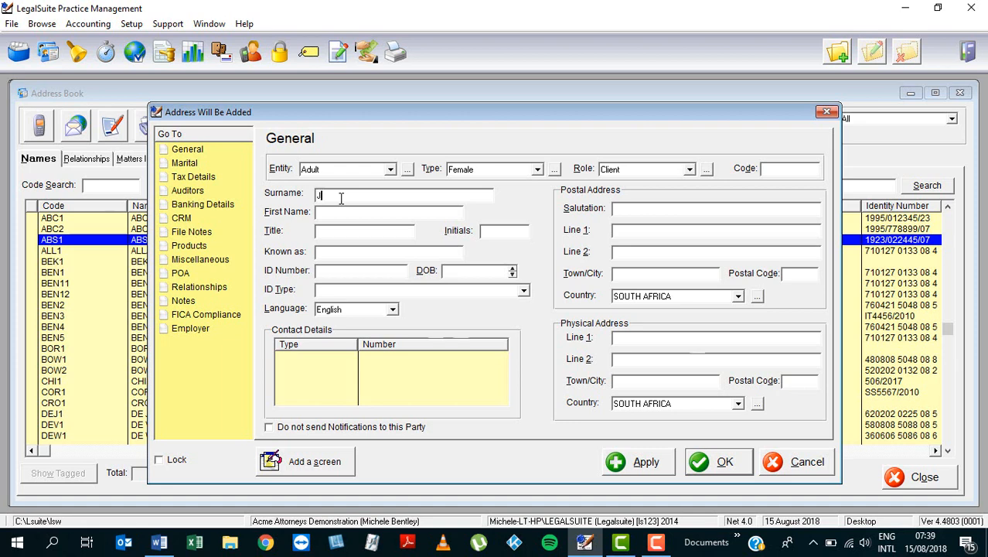
type("JONES")
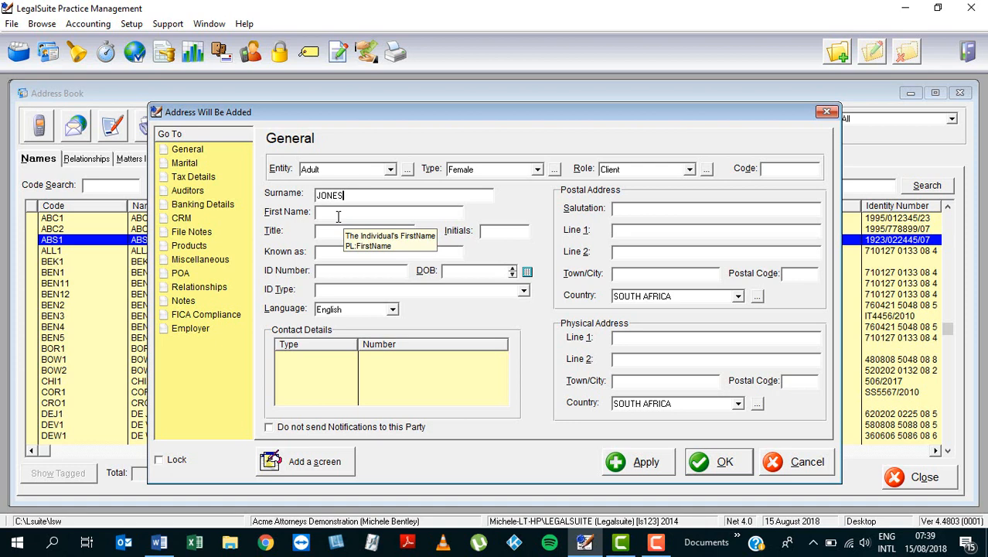
left_click(337, 216)
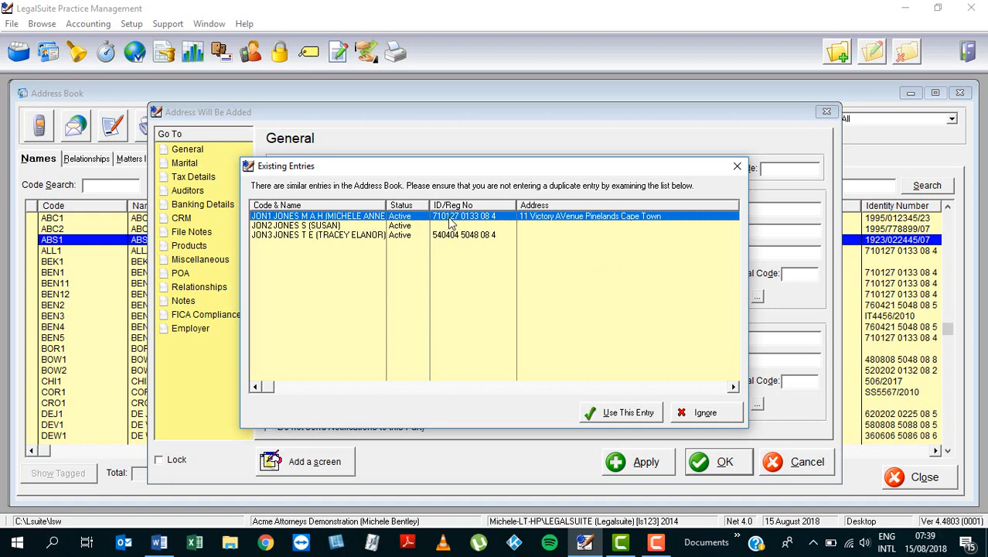
left_click(619, 414)
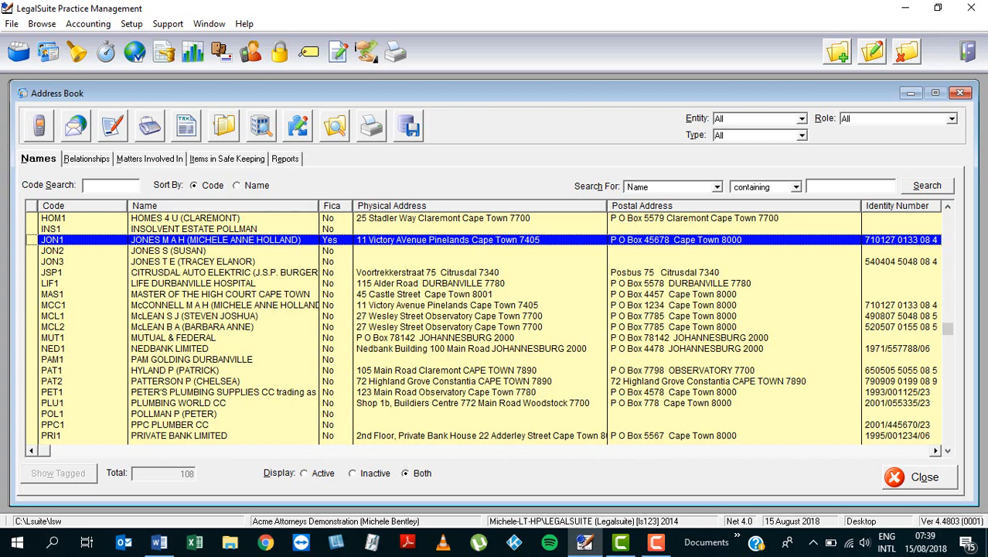
- Add a new party with type Female, enter the client's surname, and ignore the similar existing entries
left_click(839, 54)
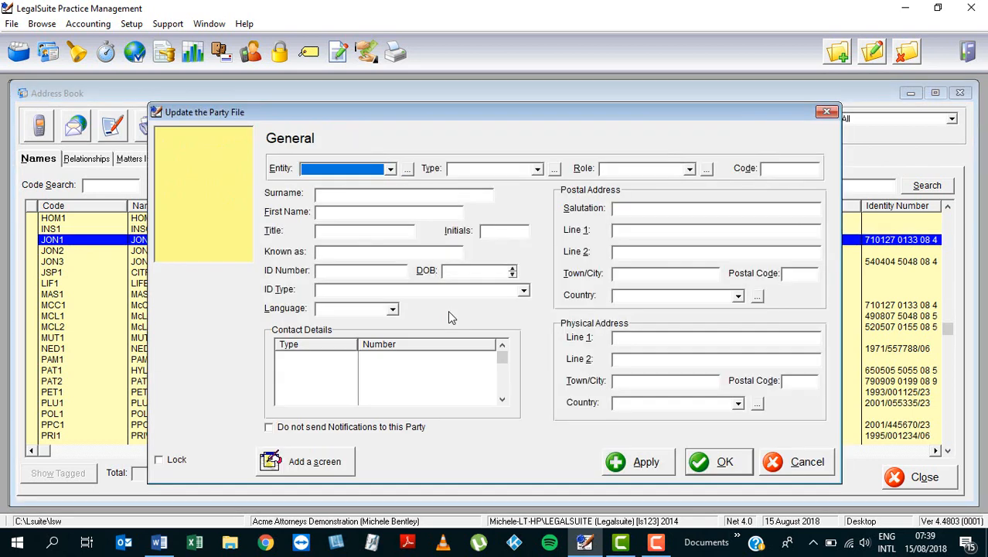
left_click(537, 169)
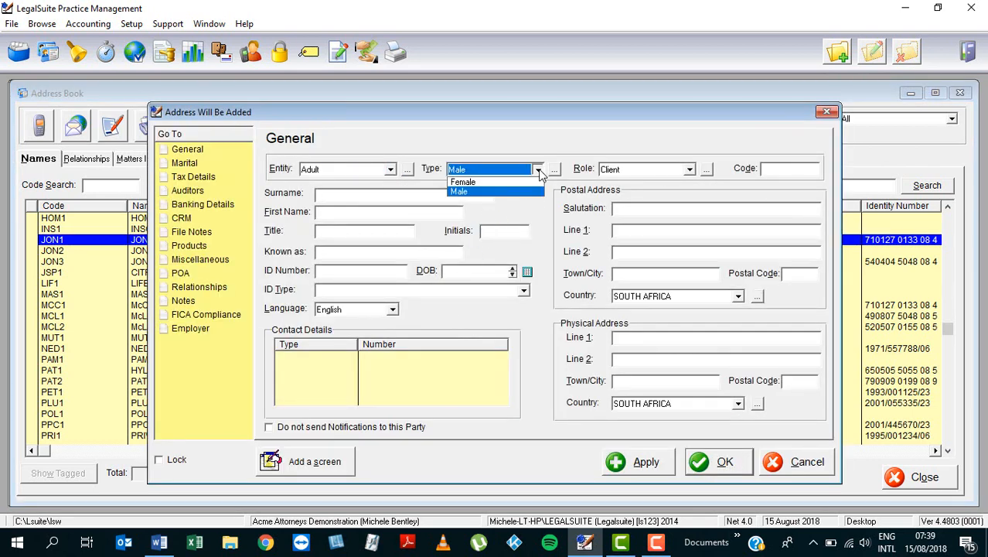
left_click(482, 183)
left_click(326, 194)
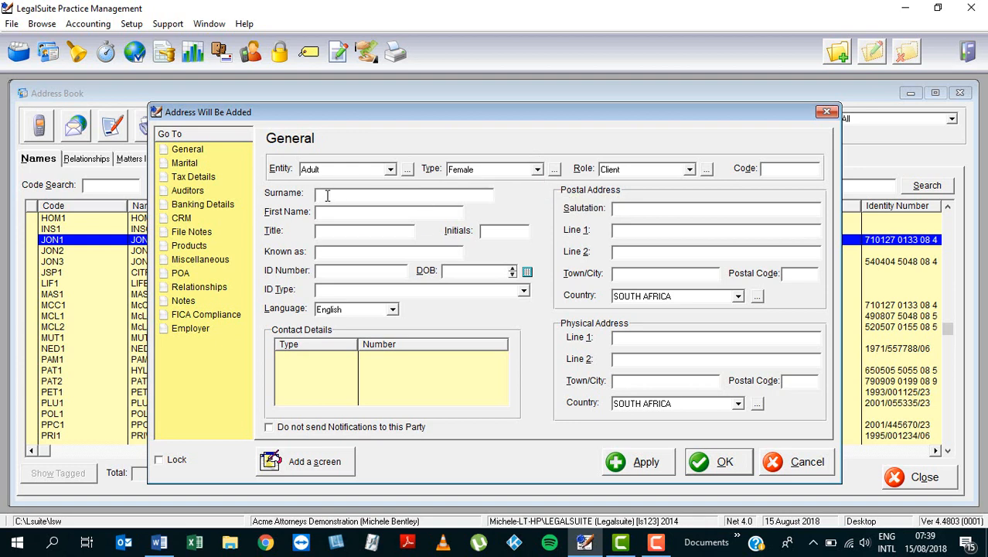
type("JONES")
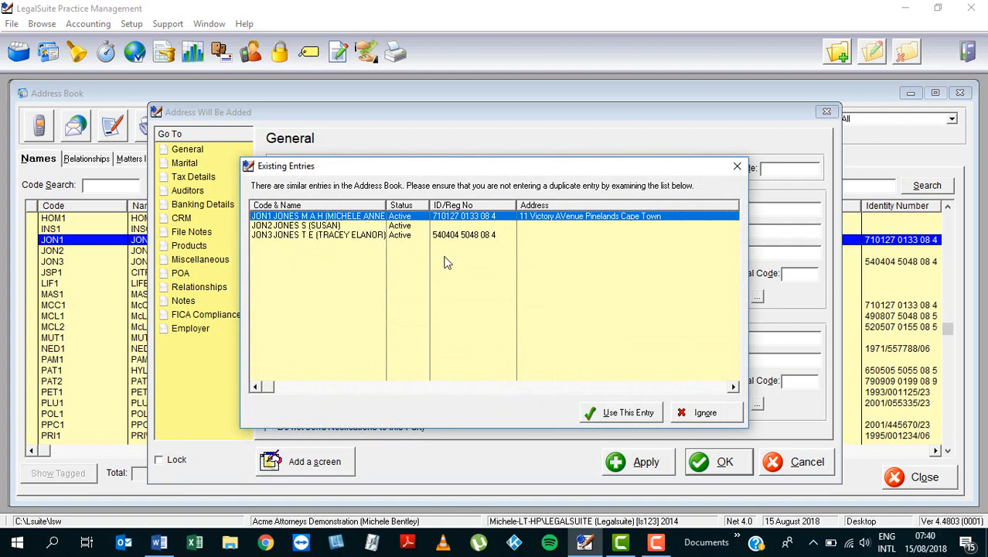
left_click(706, 417)
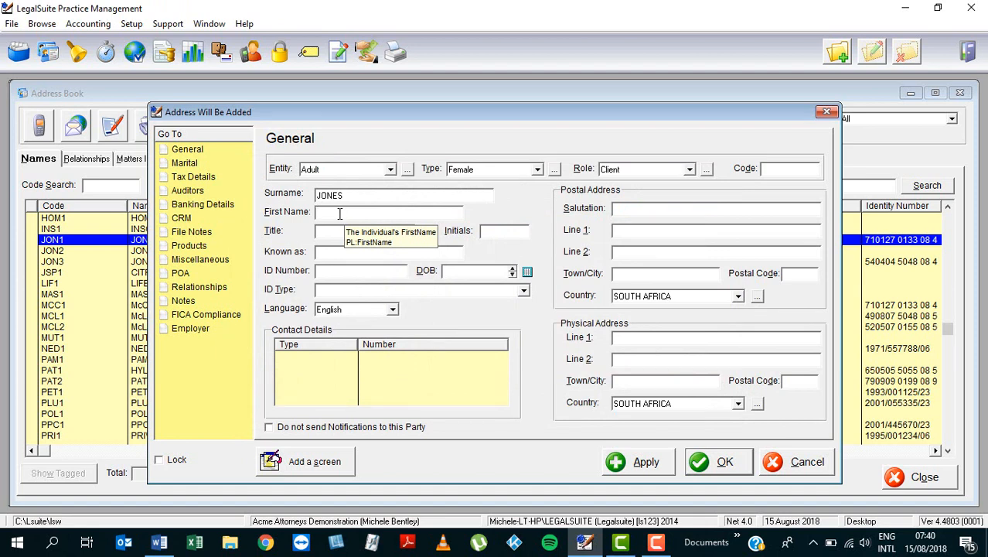
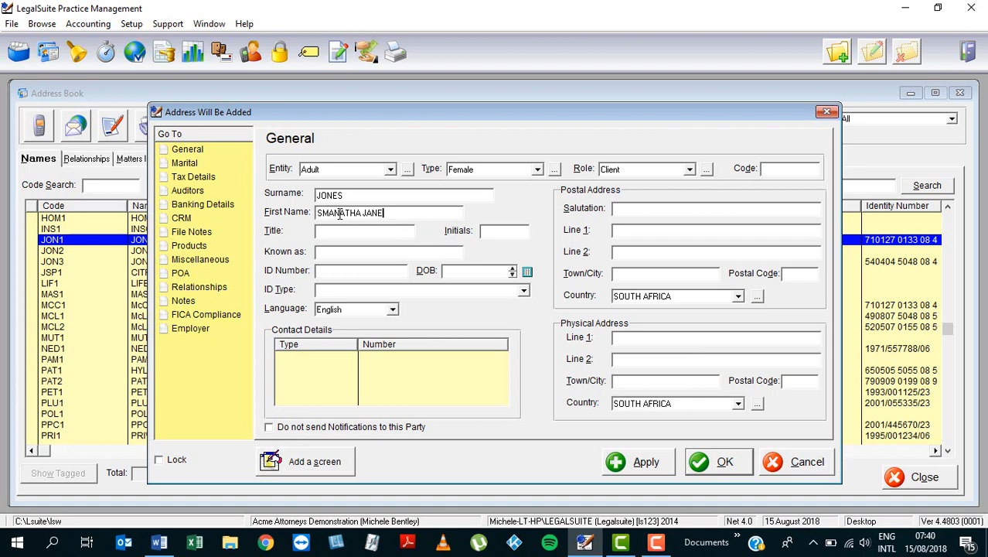
- Enter the client's first names and the title MRS
key("Tab")
type("MRS")
left_click(369, 253)
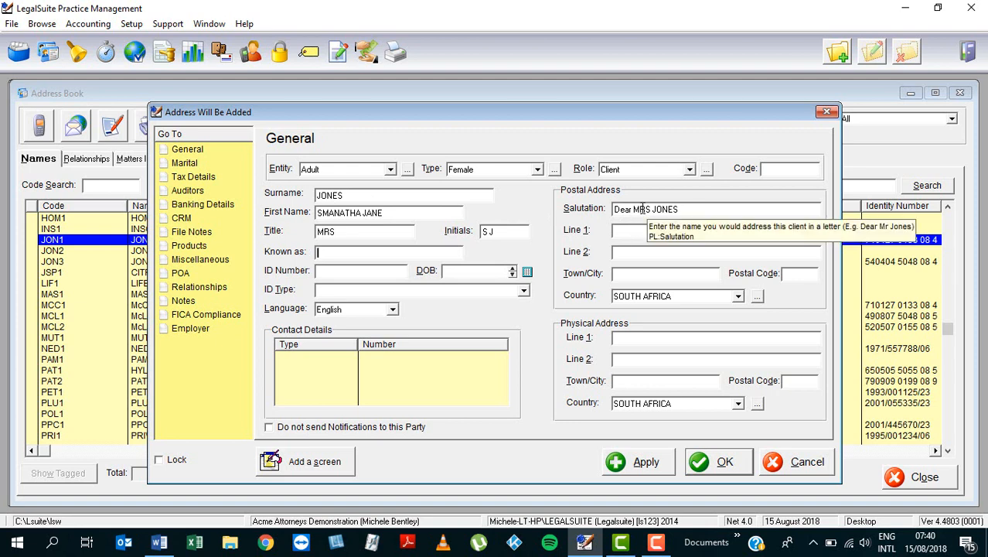
- Rewrite the title and surname in the salutation with only initial capitals and add a comma at the end
left_click_drag(640, 208, 691, 209)
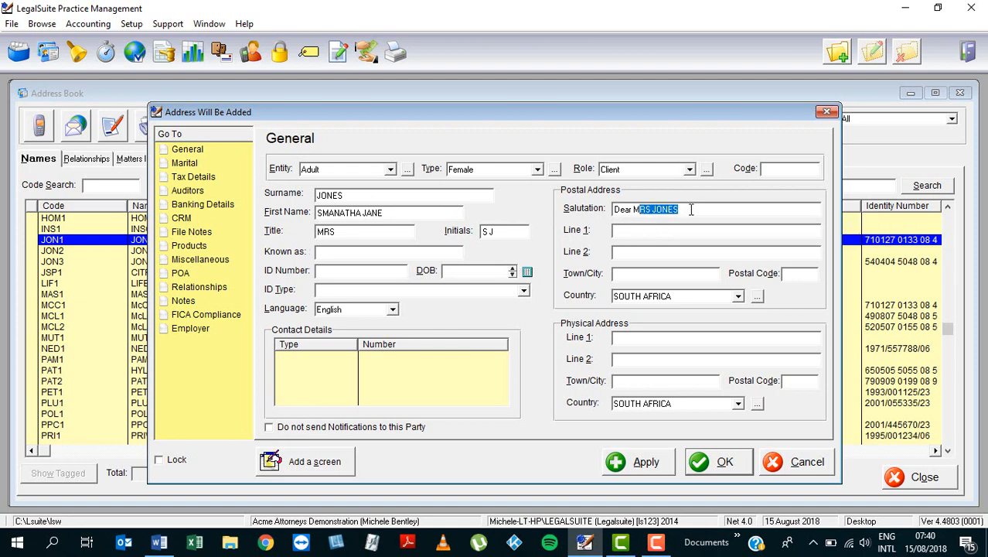
type("rs Jones,")
left_click(332, 253)
- Correct the spelling of the client's first name and enter the client's nickname as the Known as name
left_click(324, 214)
type("A")
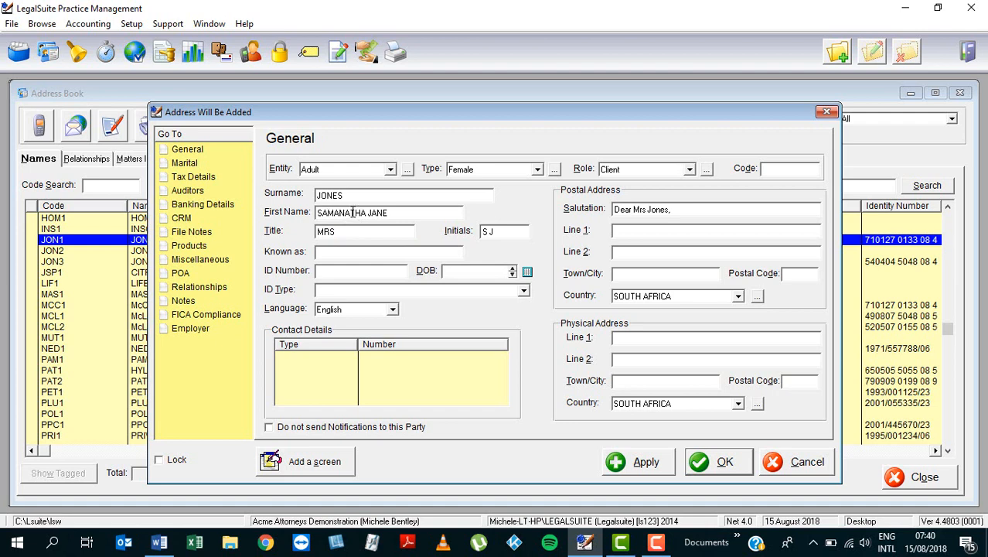
left_click(348, 213)
key("Delete")
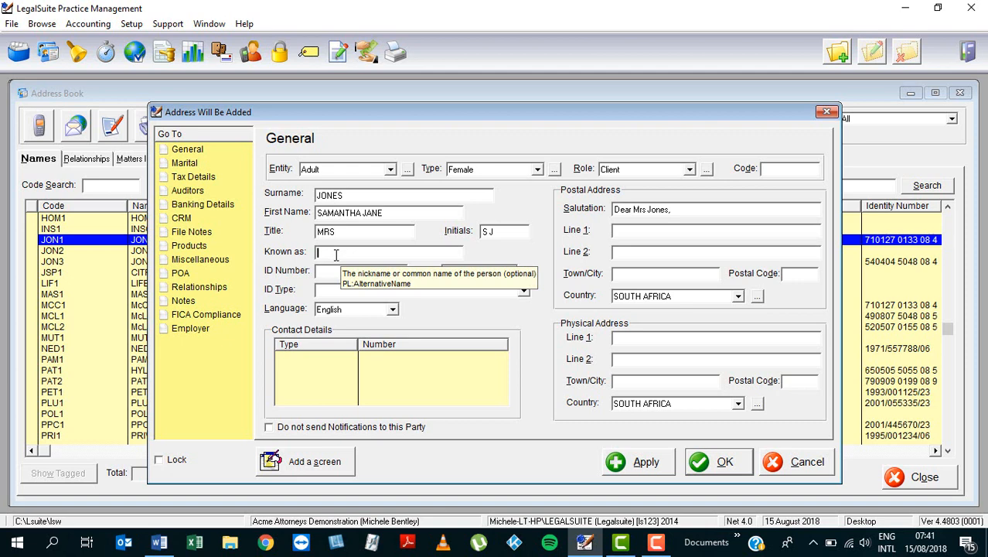
type("SAMMY")
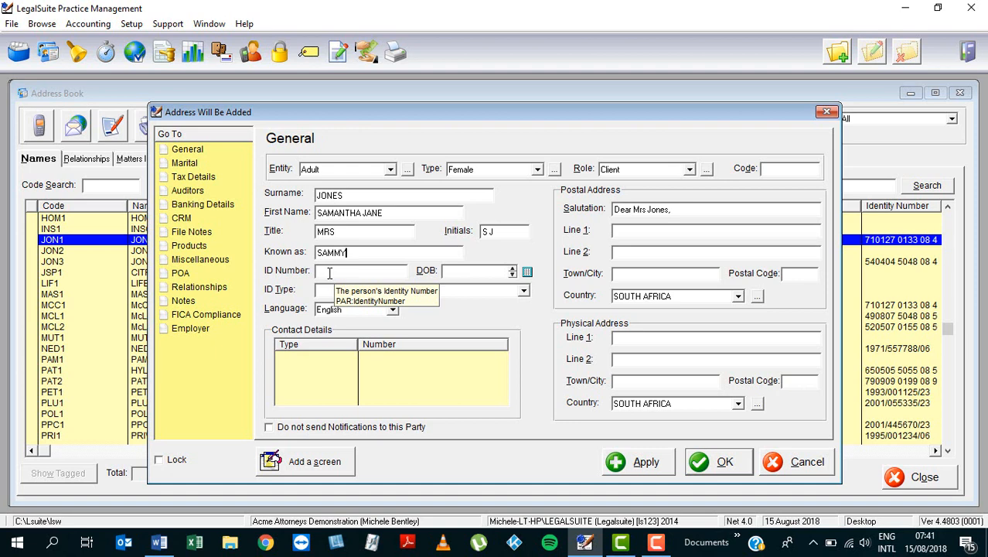
- Enter the client's identity number and set the ID type to ID Document
left_click(330, 273)
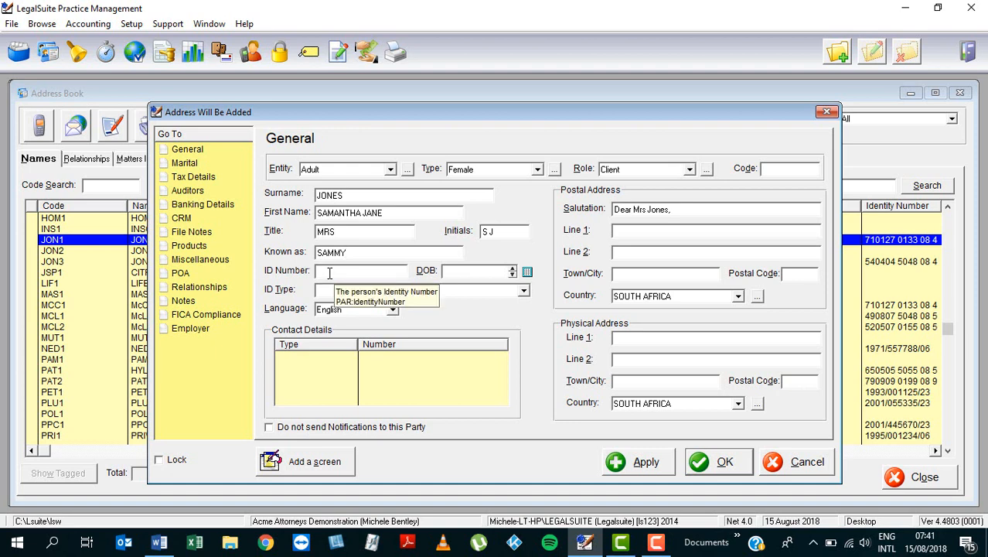
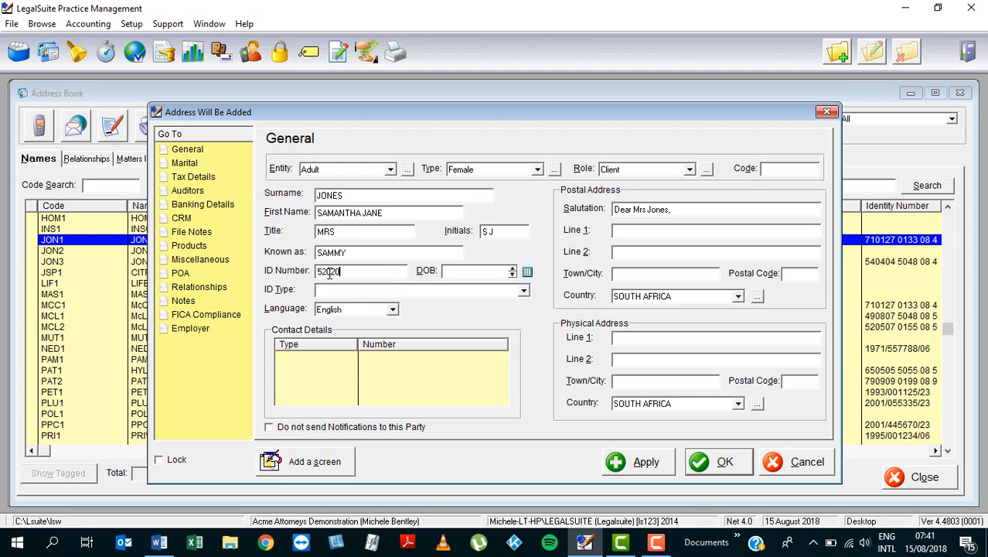
left_click(478, 274)
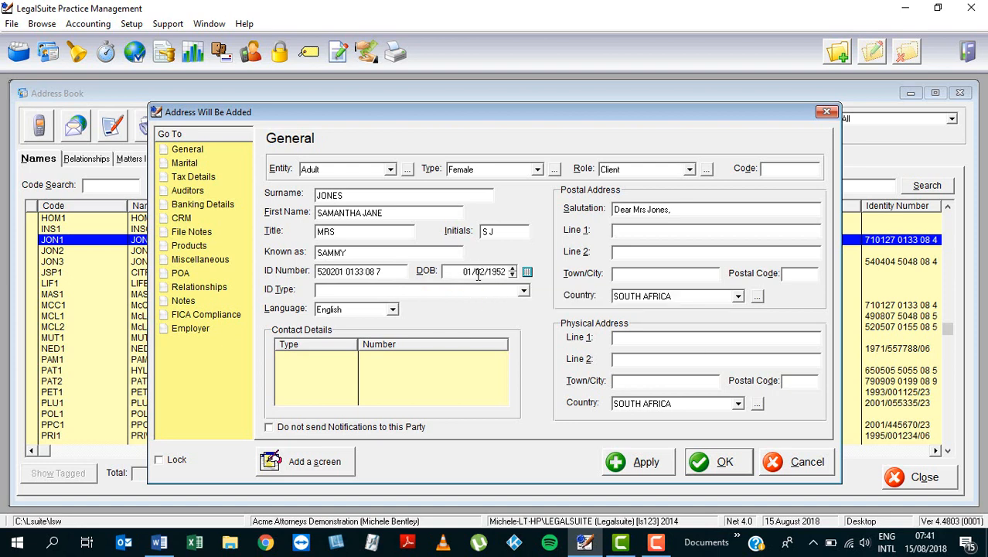
left_click(389, 271)
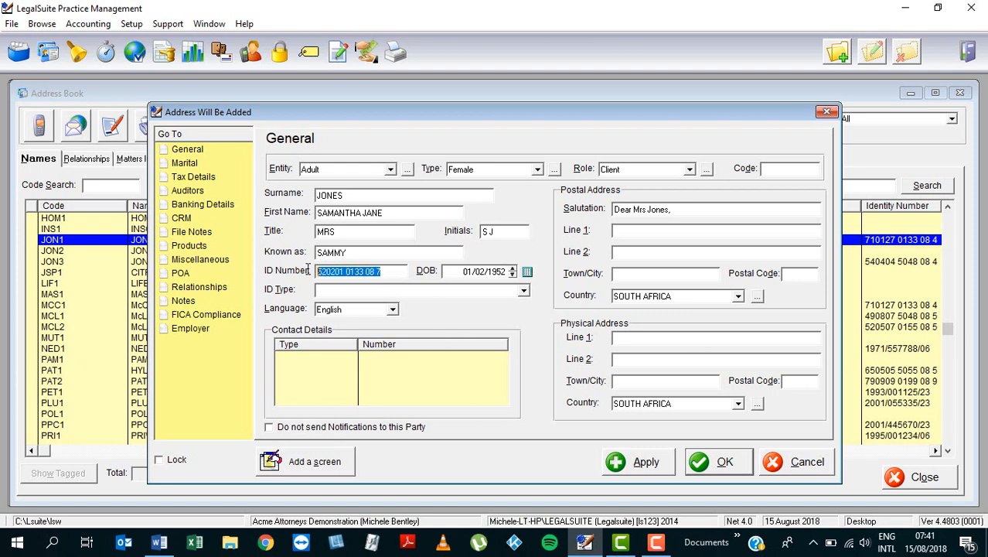
left_click(398, 269)
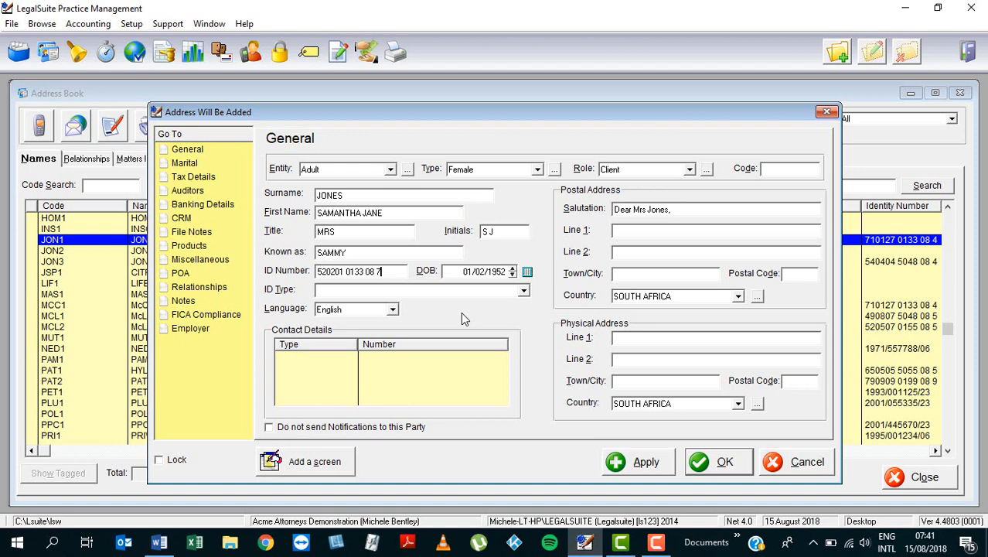
left_click(525, 291)
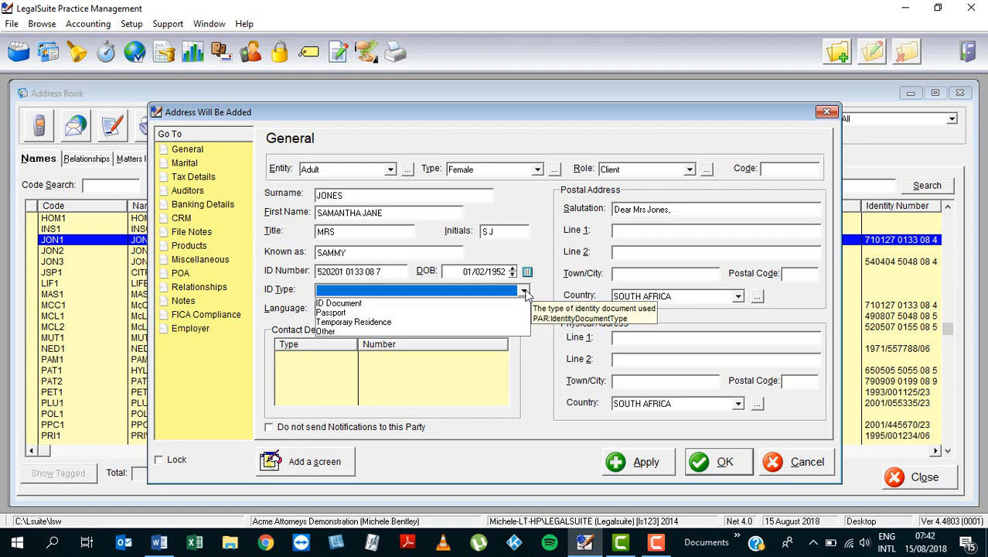
left_click(348, 304)
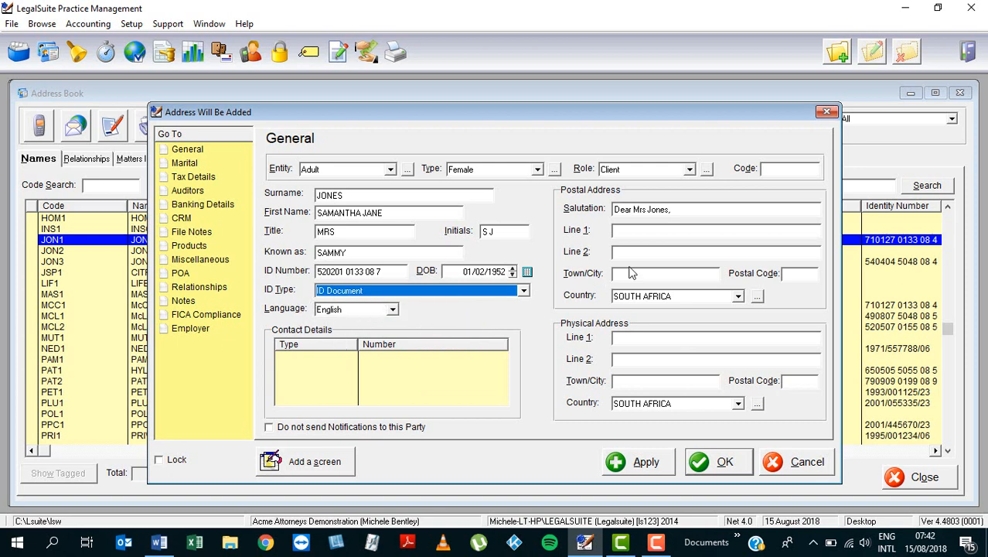
- Fill in the client's postal address with the PO box, town and postal code
left_click(637, 231)
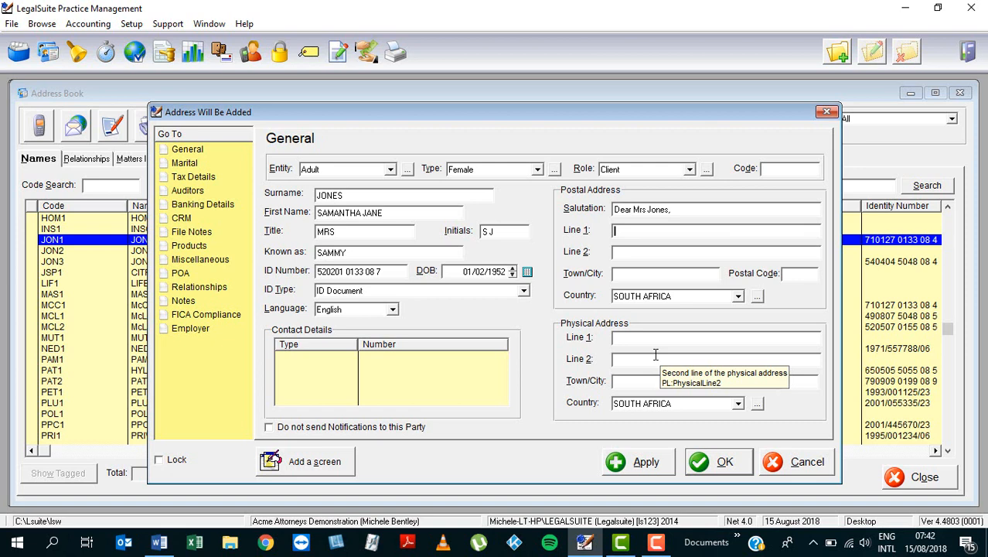
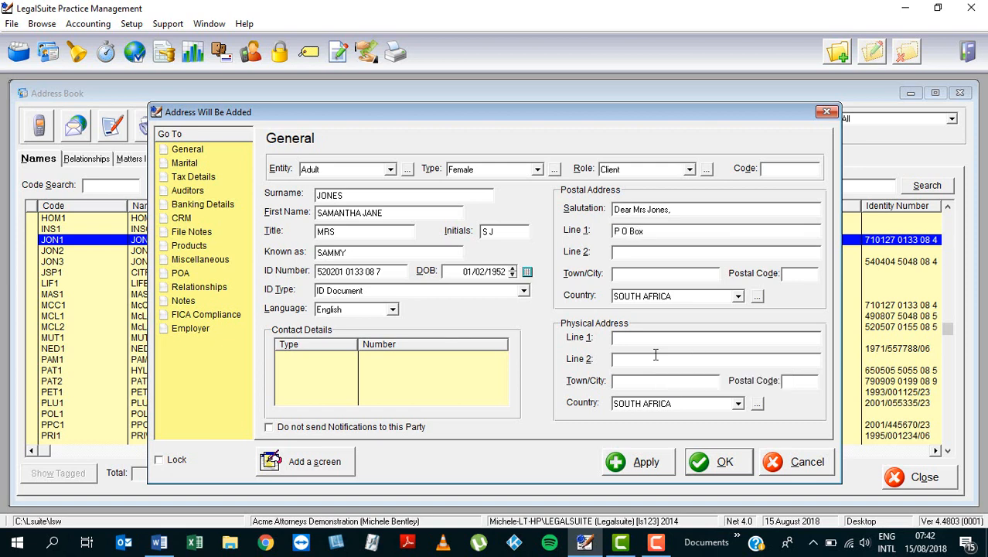
key("Tab")
key("Tab")
type("Cape Tpow")
key("BackSpace")
key("BackSpace")
key("BackSpace")
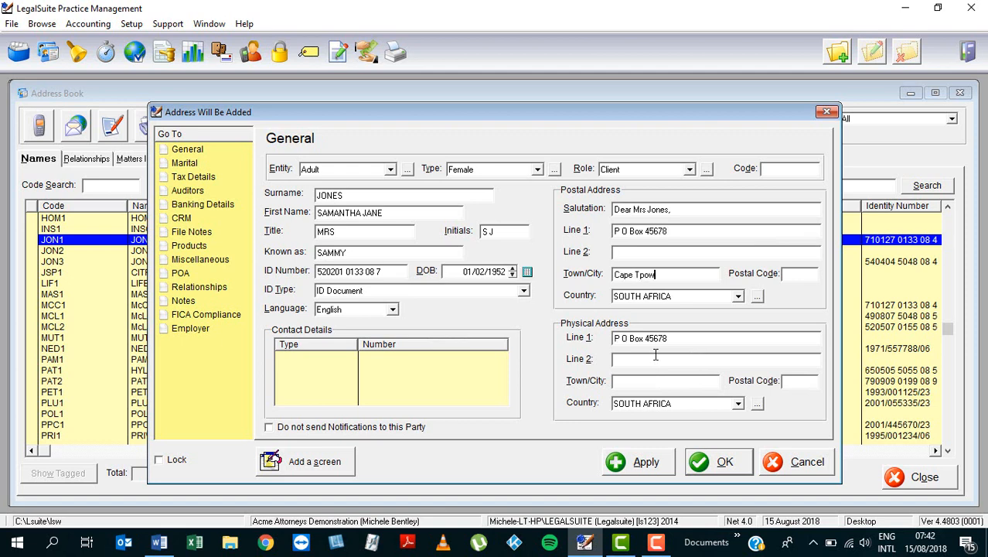
type("own")
key("Tab")
type("8000")
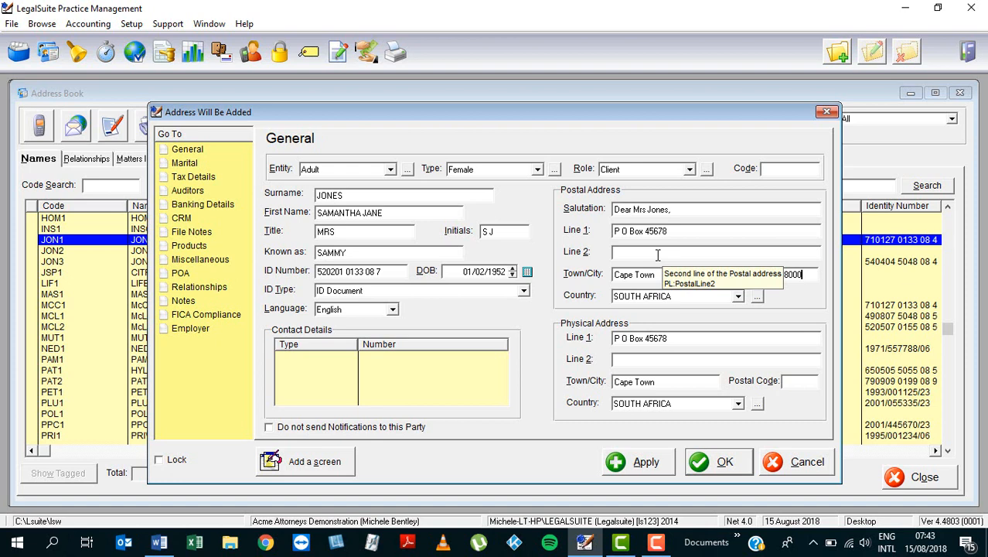
- Replace the PO box in line 1 of the physical address with the client's street address
left_click(681, 339)
key("shift+Home")
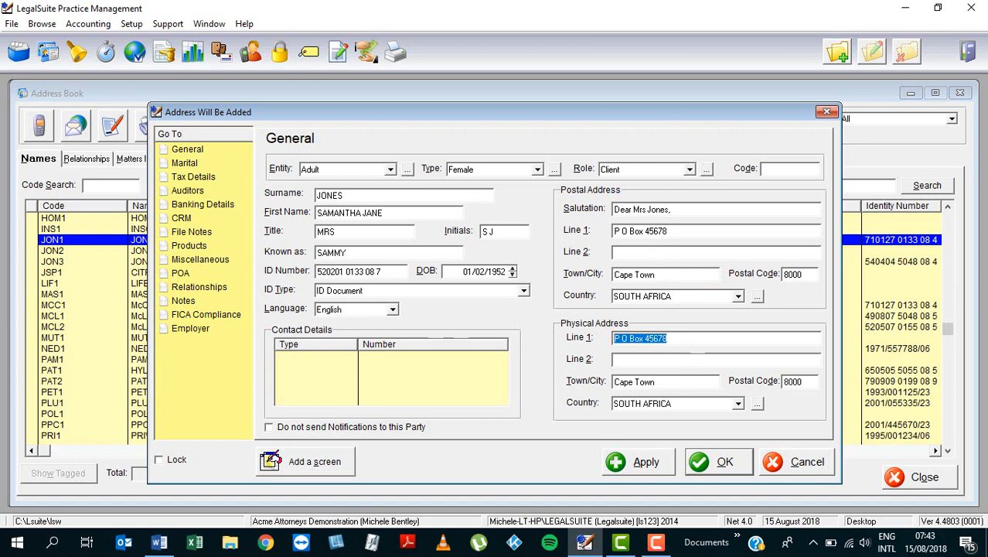
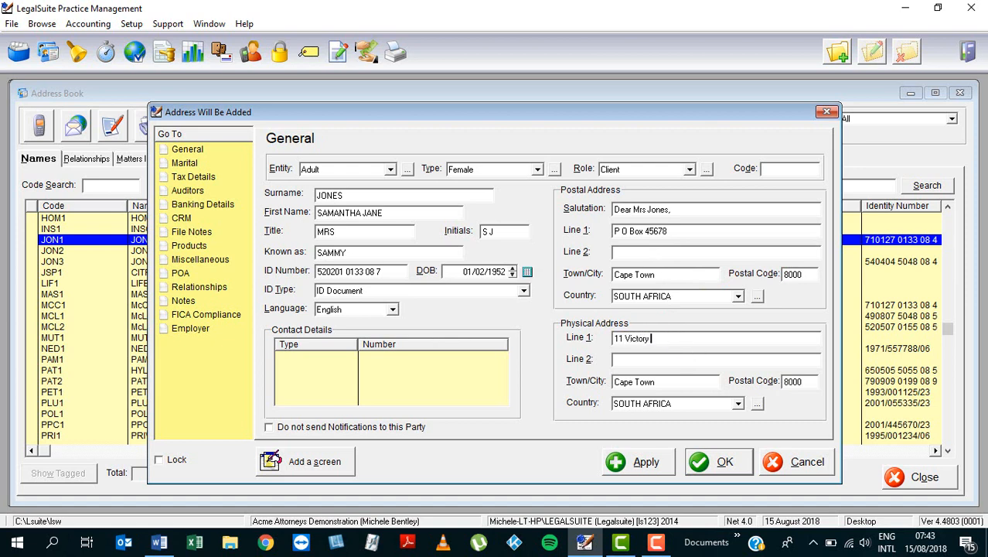
- Enter the suburb in line 2 of the physical address and replace its postal code with the suburb's code
key("Tab")
type("Pinelands")
key("Tab")
key("Tab")
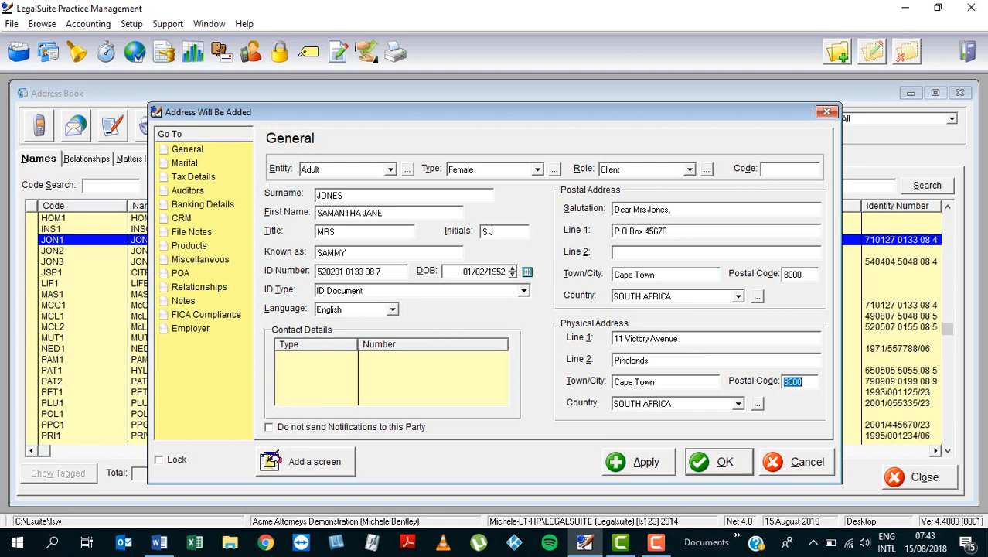
type("7405")
- Add a contact detail of type Cell with the client's cellphone number
left_click(422, 389)
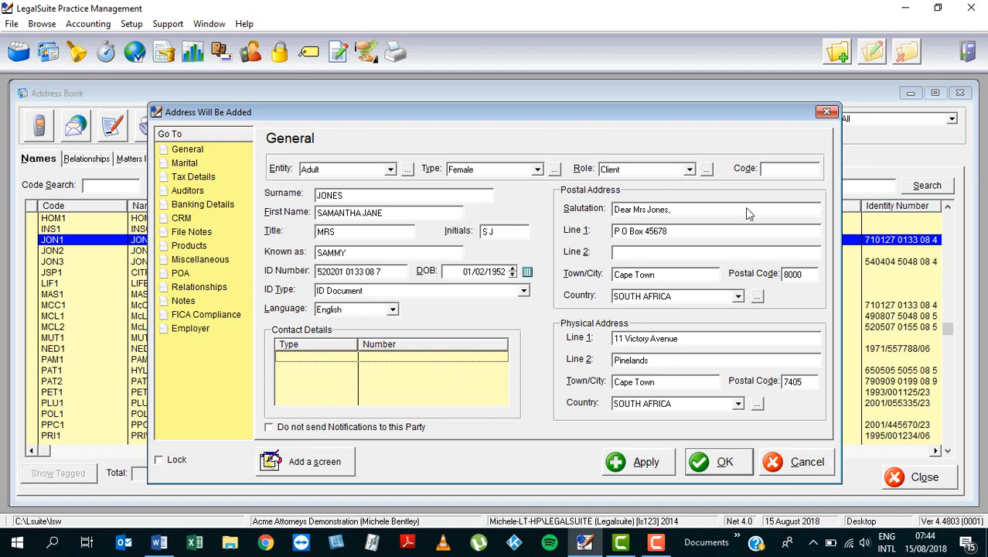
left_click(835, 61)
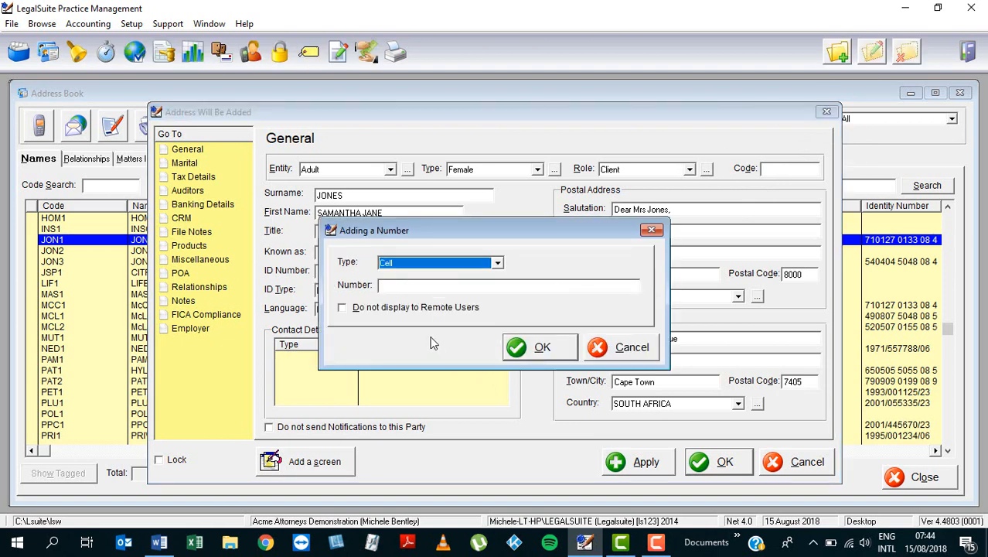
left_click(498, 264)
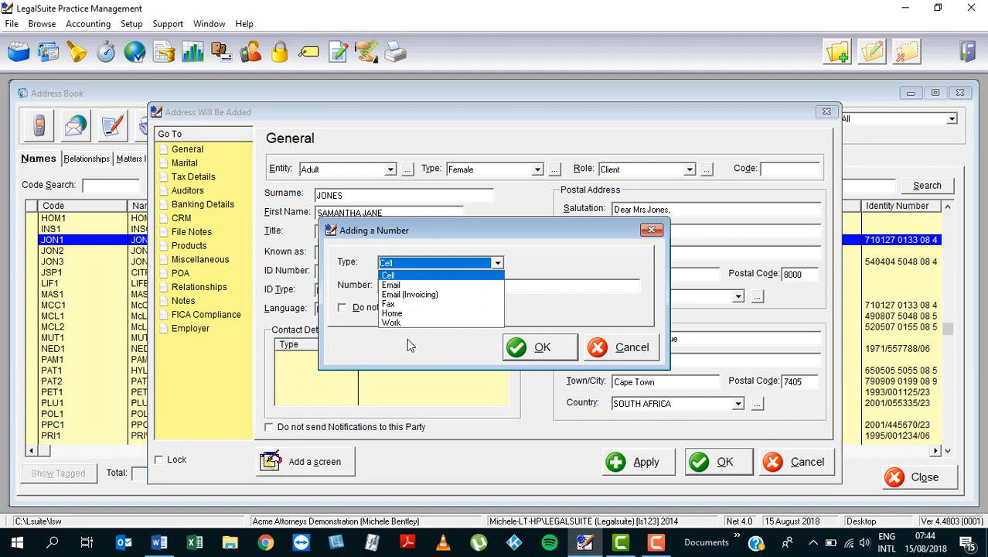
left_click(412, 276)
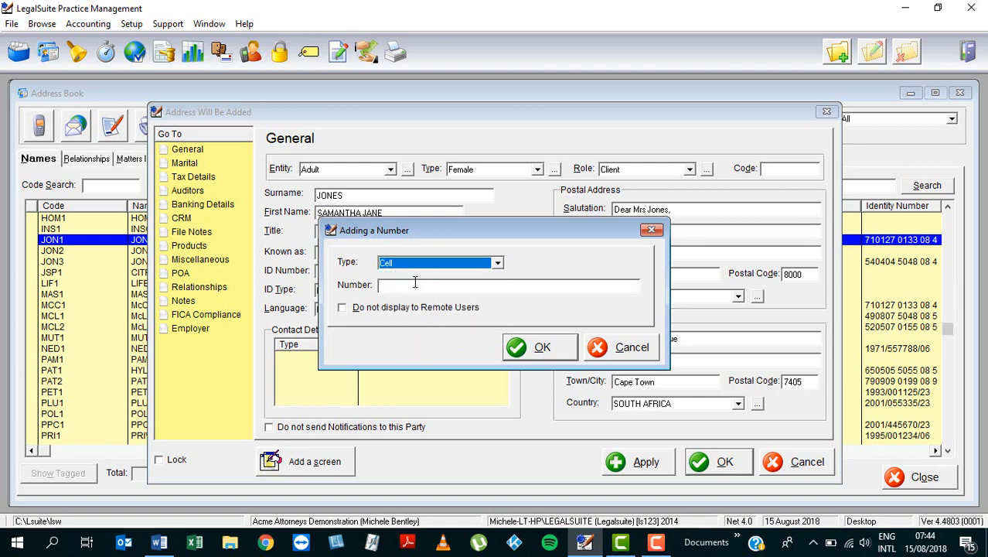
left_click(415, 282)
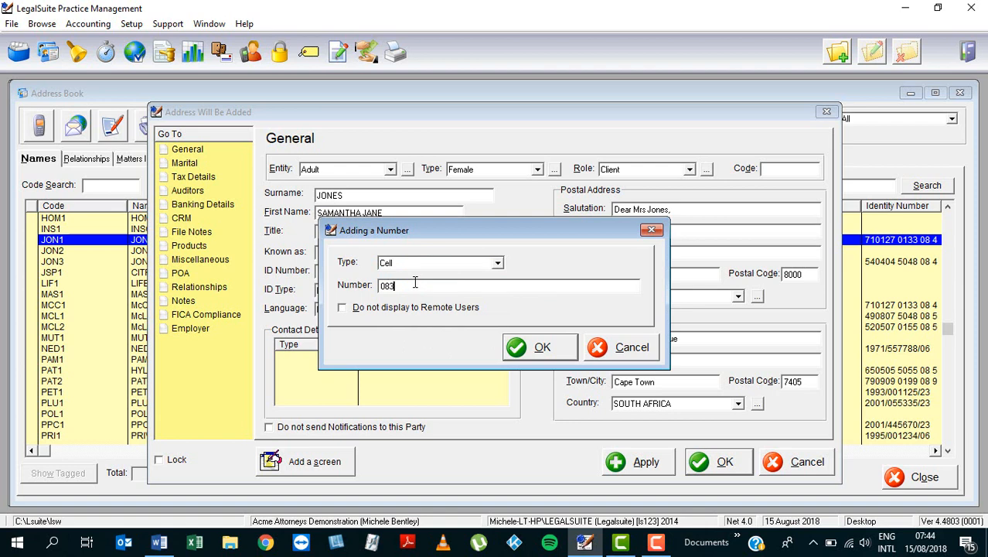
left_click(529, 352)
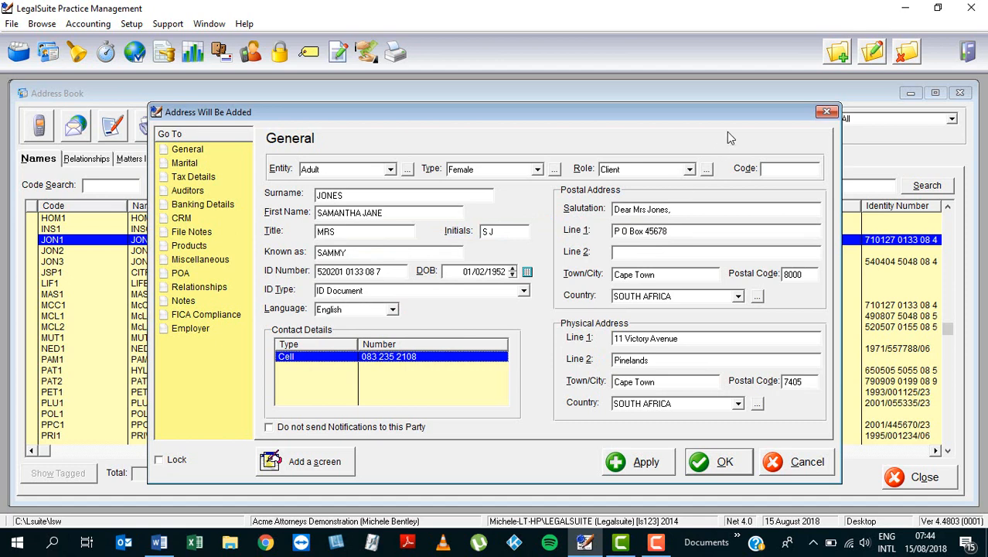
- Add a second Cell entry to the contact details with the client's other cellphone number
left_click(836, 54)
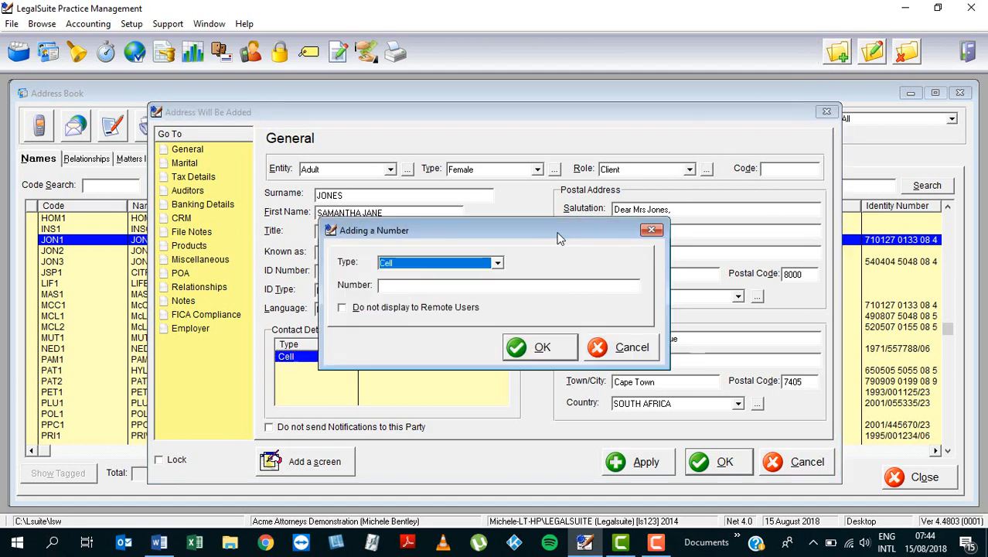
left_click(479, 288)
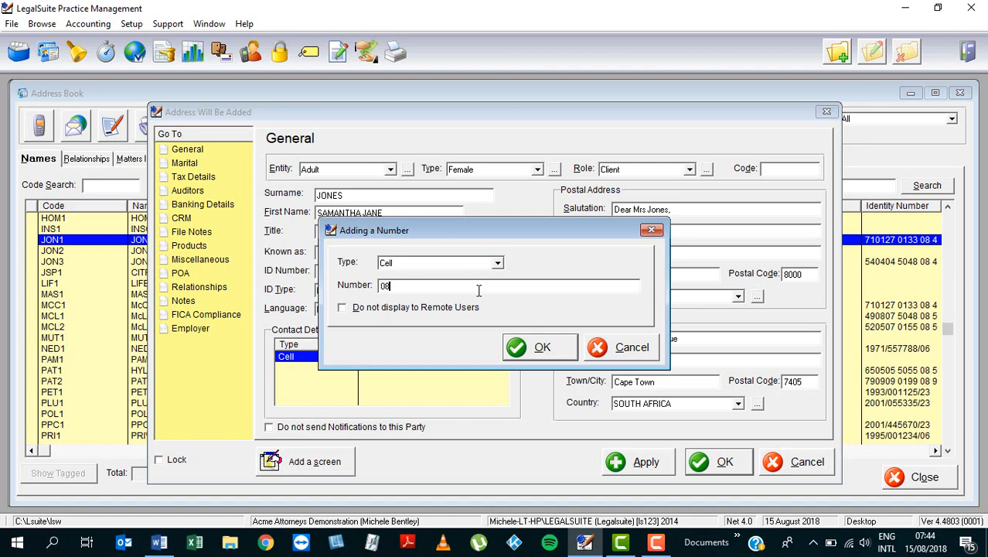
left_click(528, 352)
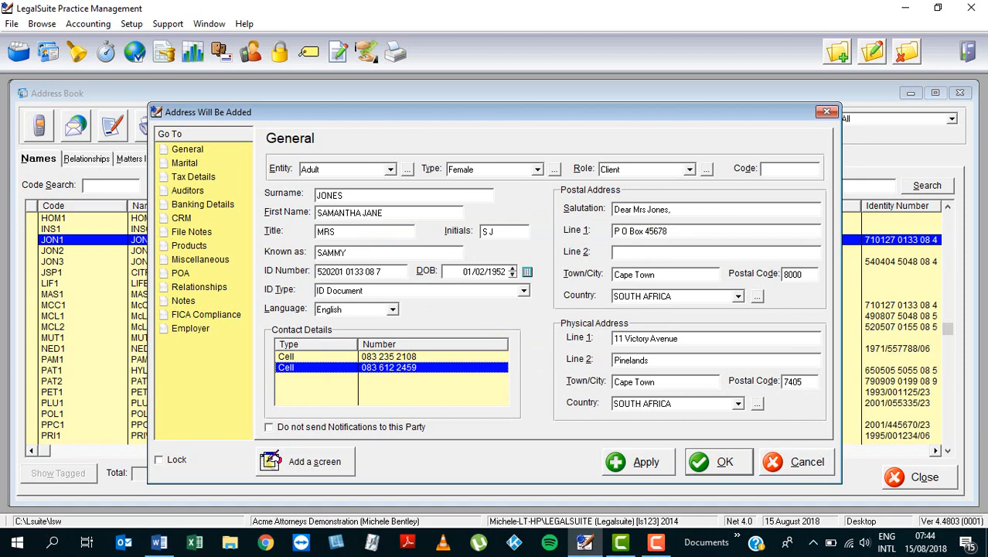
- Add a contact detail of type Email with the client's e-mail address
left_click(841, 53)
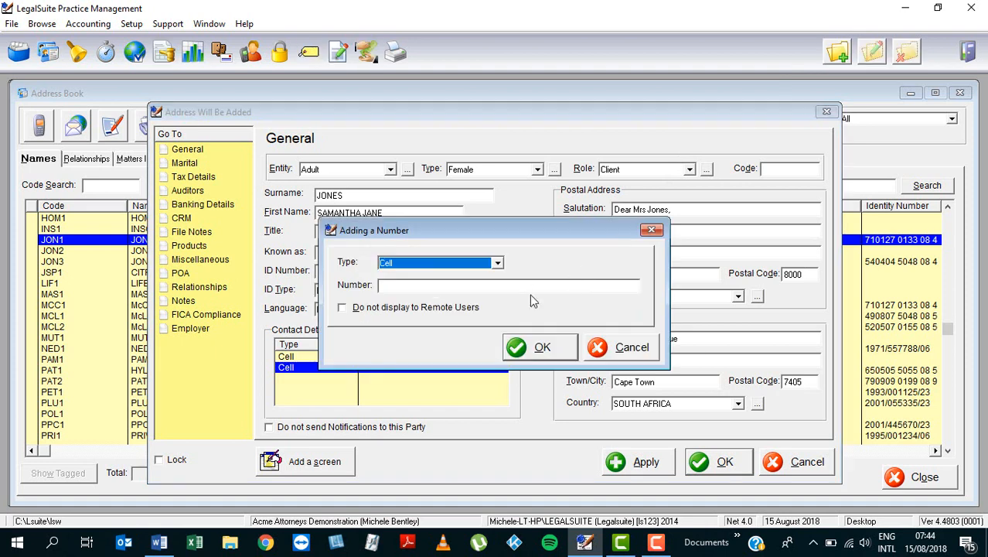
left_click(497, 263)
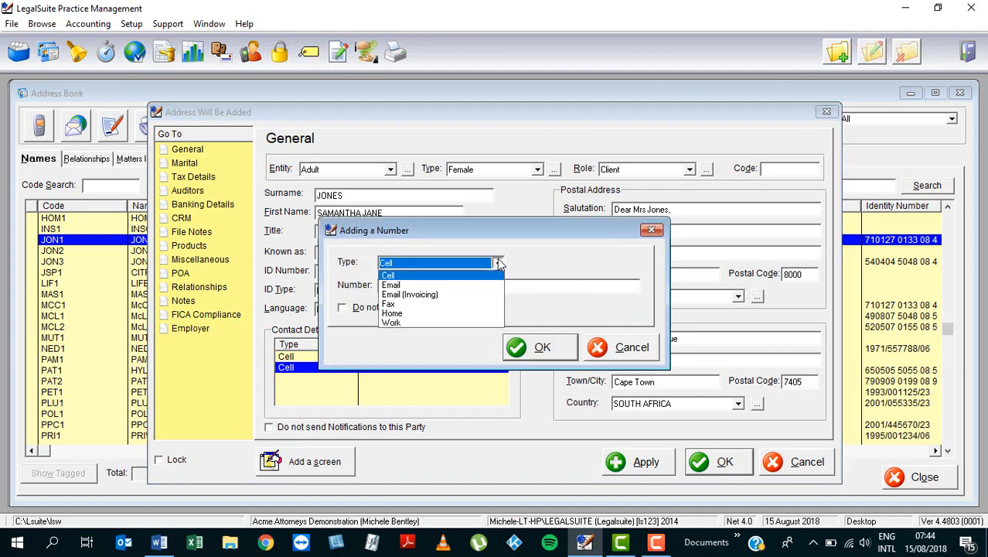
left_click(410, 286)
left_click(411, 286)
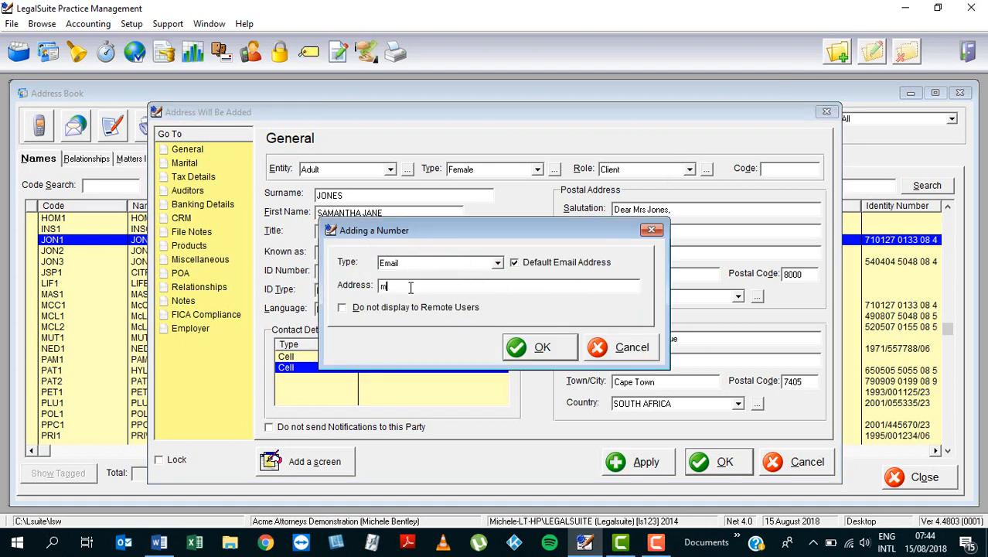
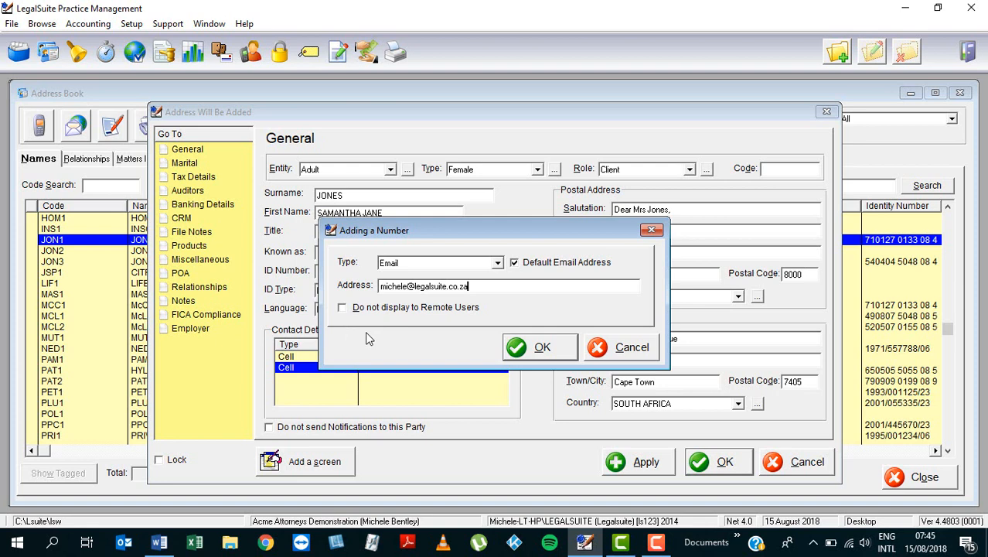
left_click(541, 348)
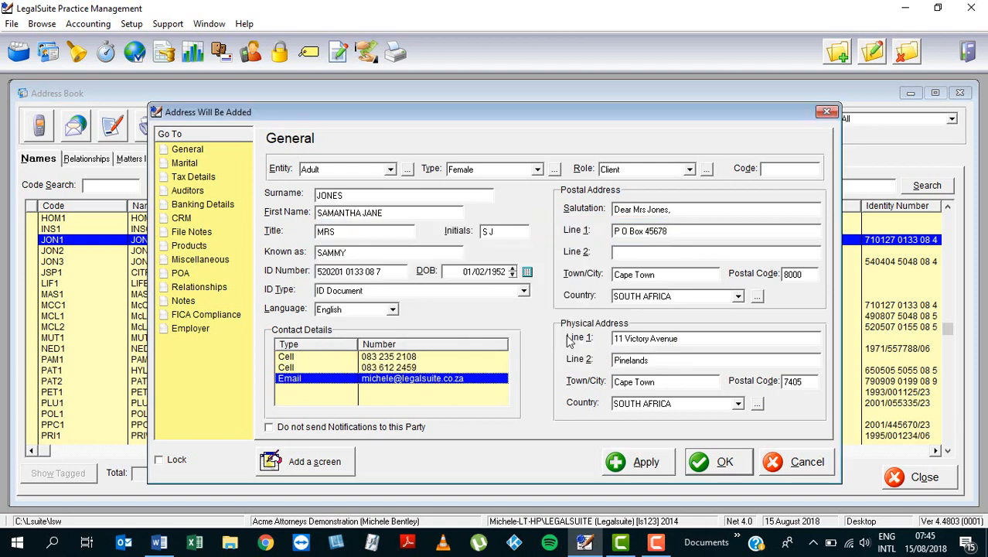
- Add a contact detail of type Email (Invoicing) with the accounts e-mail address
left_click(835, 56)
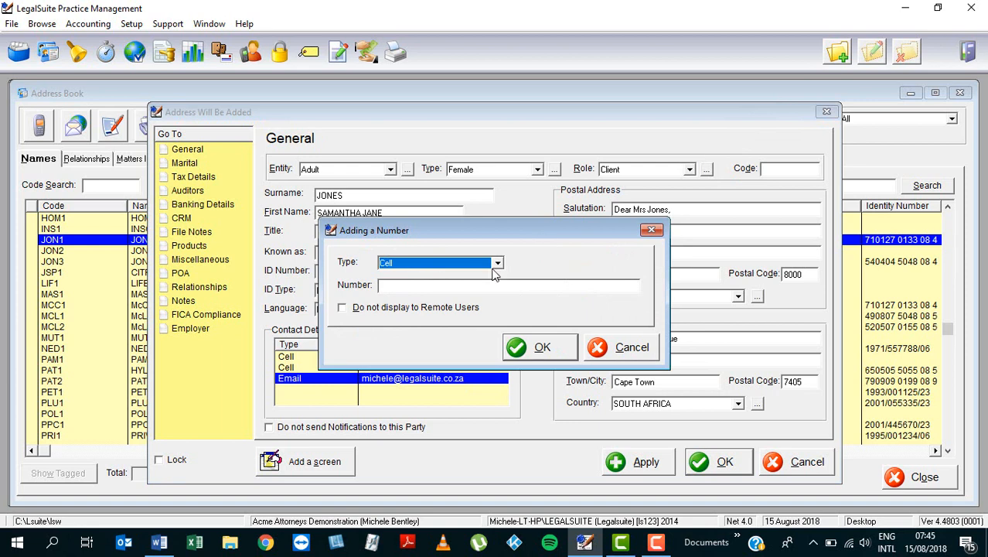
left_click(499, 264)
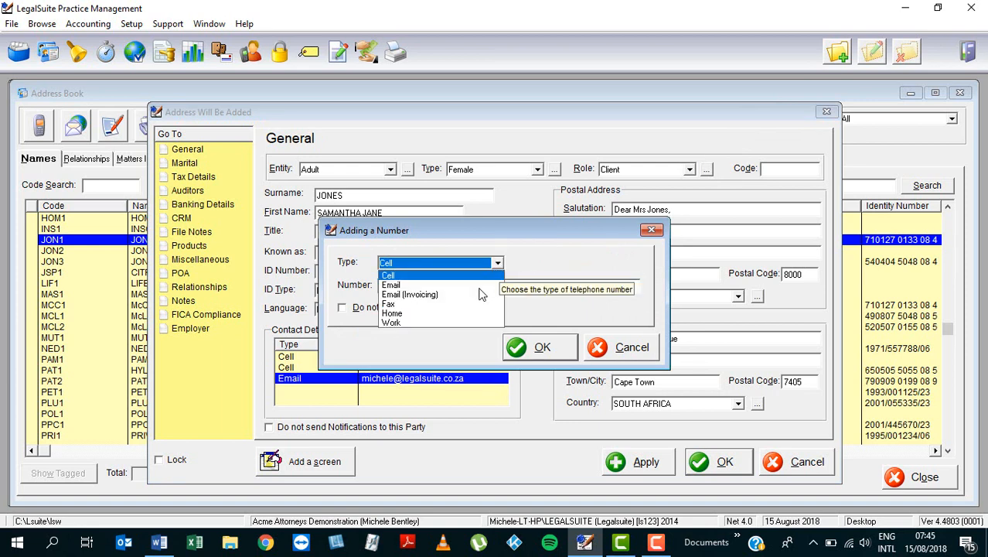
left_click(409, 295)
left_click(414, 286)
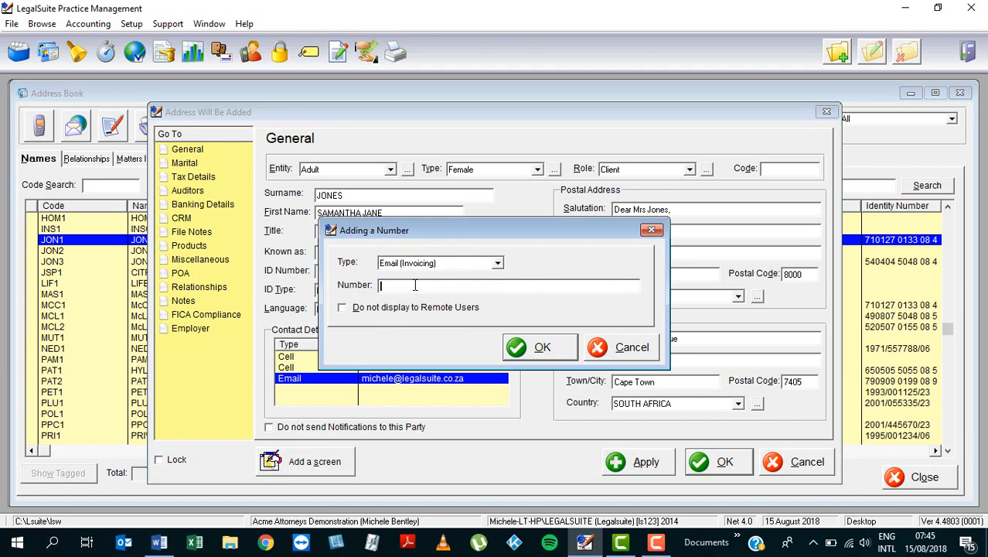
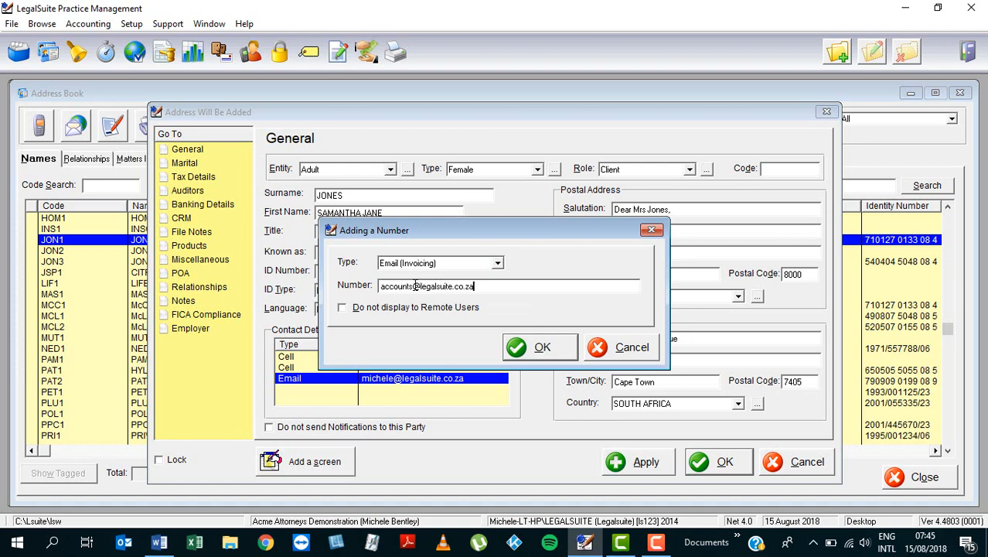
left_click(543, 351)
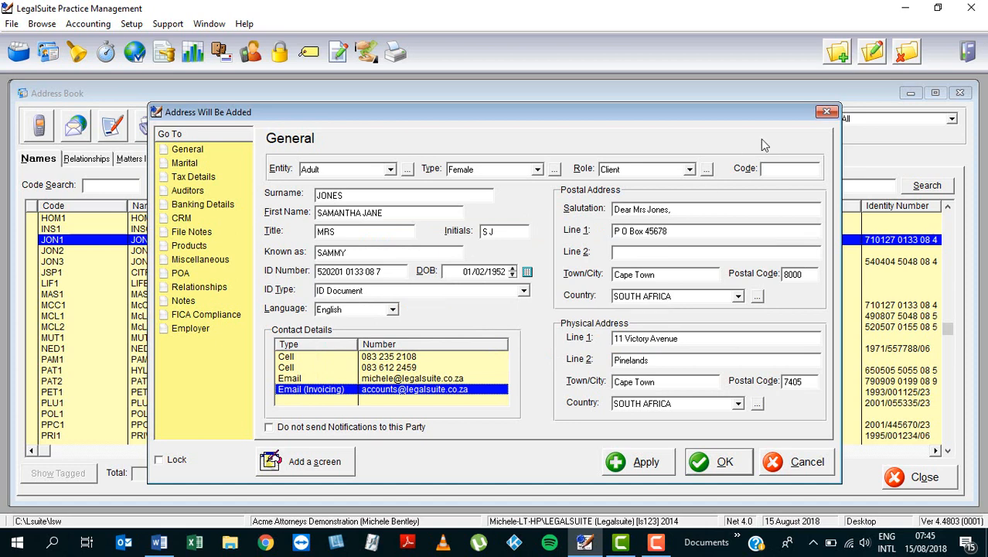
- Add a contact detail of type Fax with the client's fax number
left_click(836, 53)
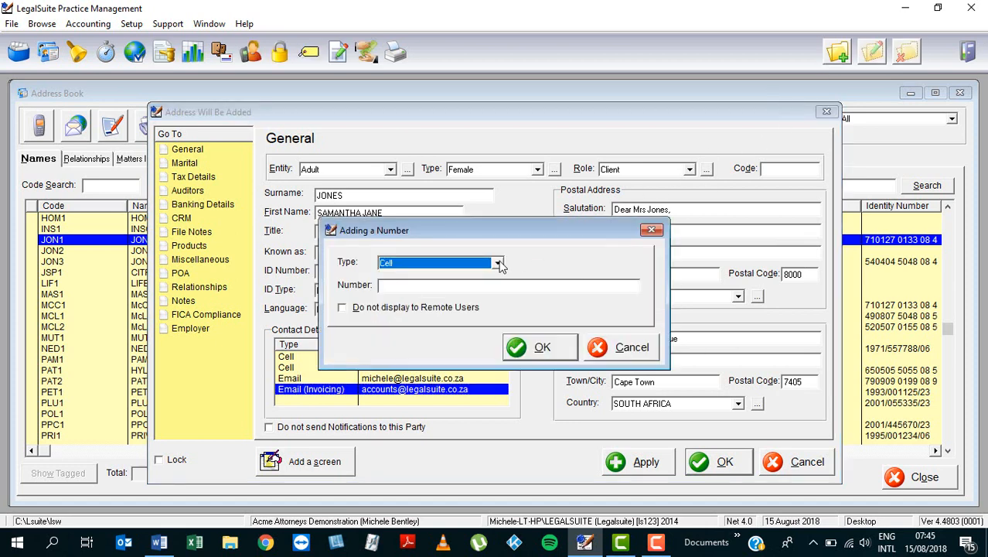
left_click(499, 263)
left_click(392, 303)
left_click(396, 287)
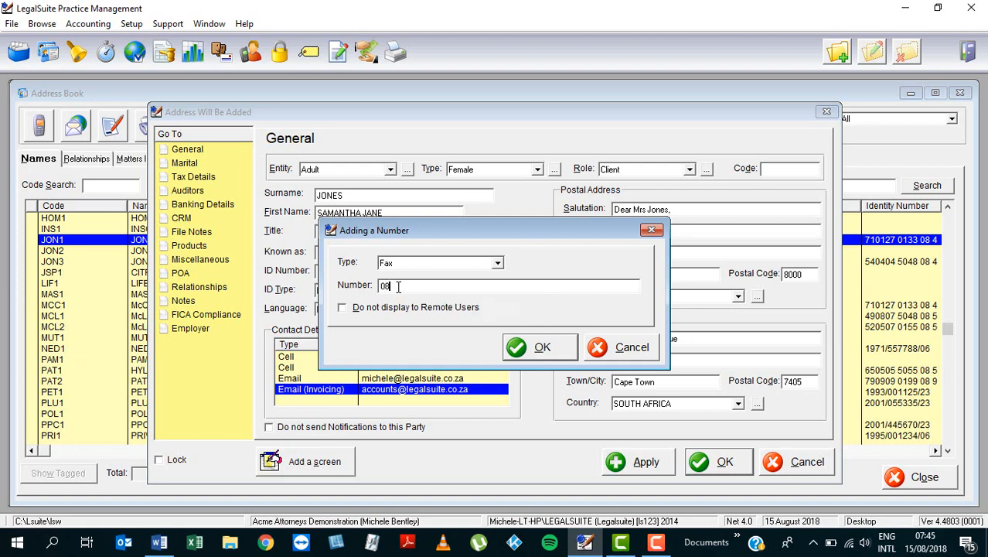
left_click(542, 348)
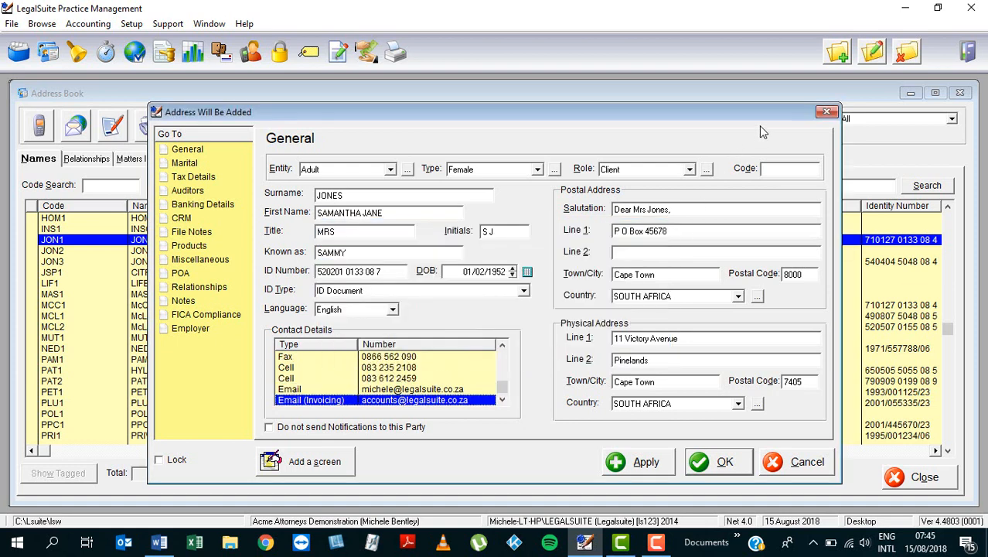
- Add a contact detail of type Work with the client's work telephone number
left_click(837, 55)
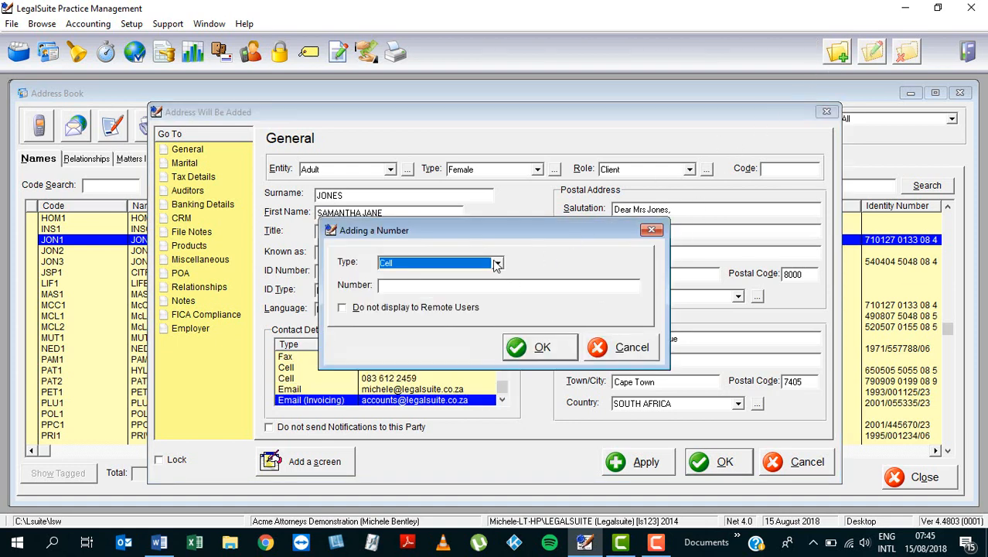
left_click(497, 262)
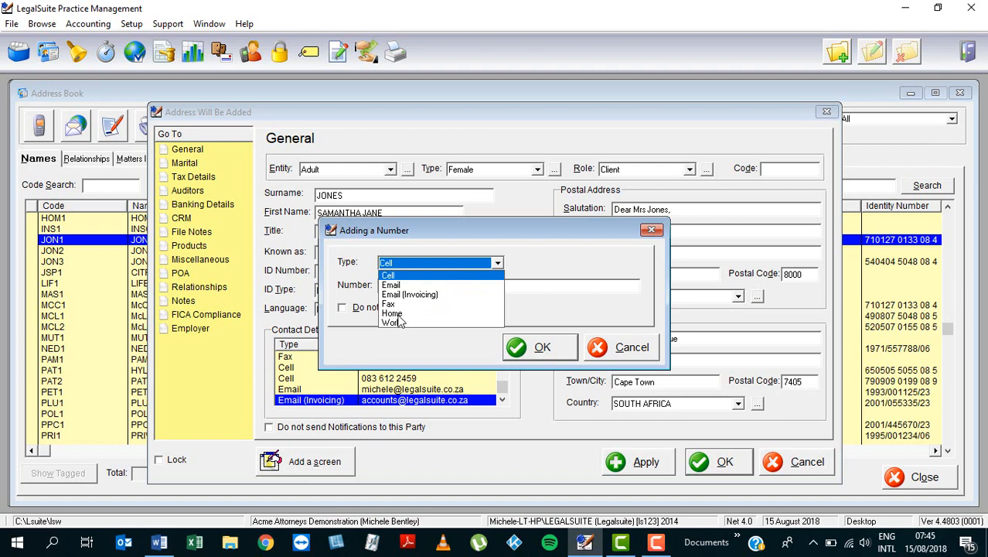
left_click(392, 322)
left_click(405, 287)
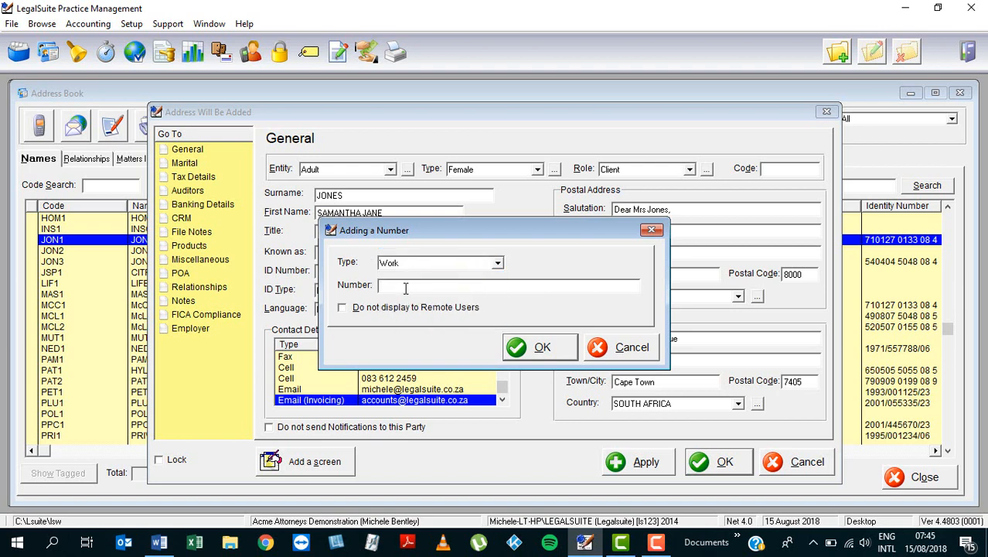
left_click(552, 353)
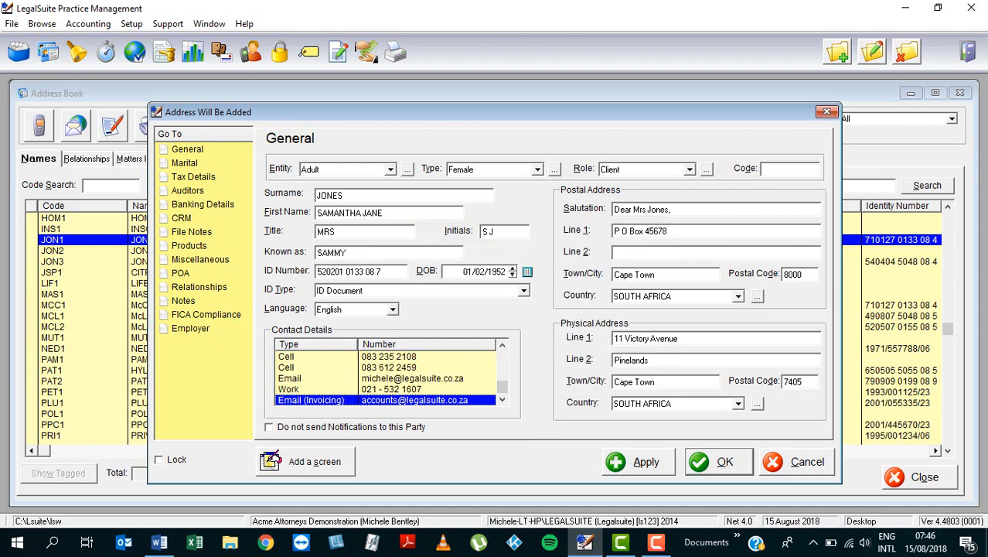